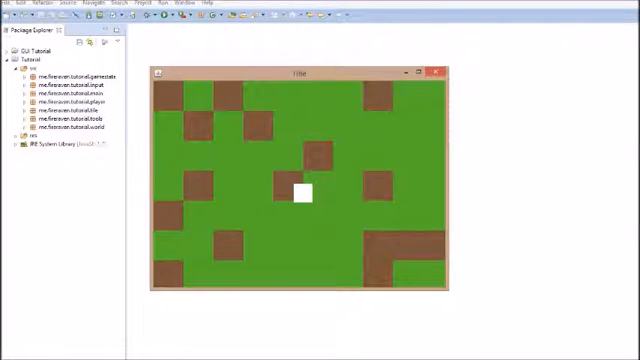
Stop the running tile game so World.java shows in the world package
click(440, 72)
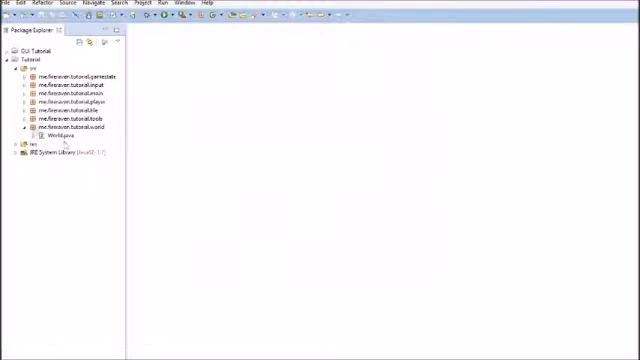
Declare 'public static Rectangle tileBounds = new Rectangle(0, 0, Main.width, Main.height);' in World.java below tiles
double_click(60, 135)
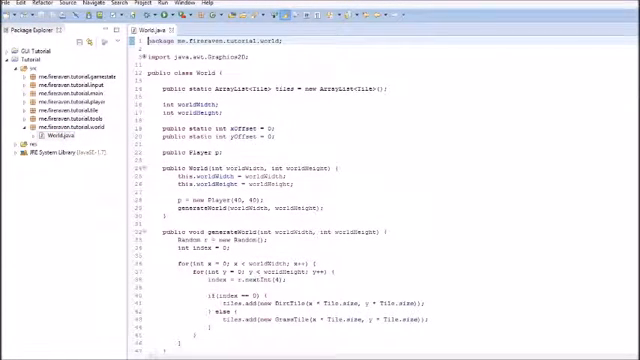
click(390, 89)
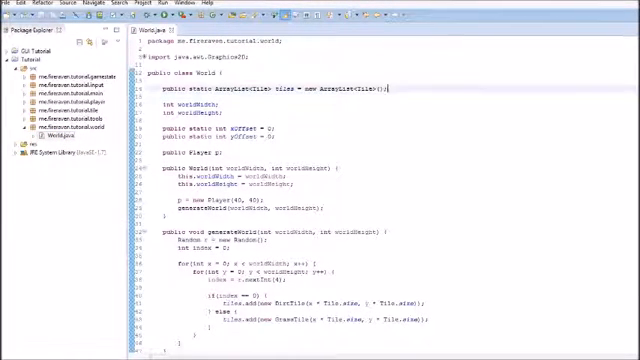
key(Return)
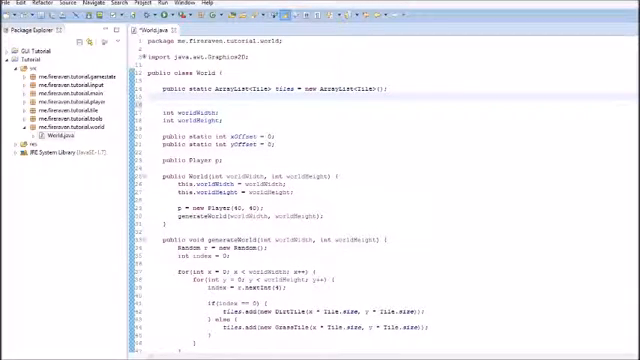
text(public)
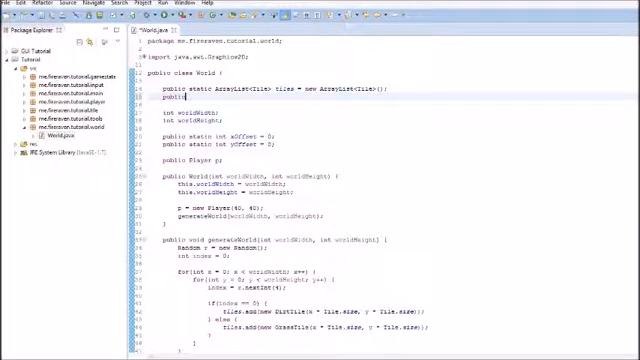
text( static)
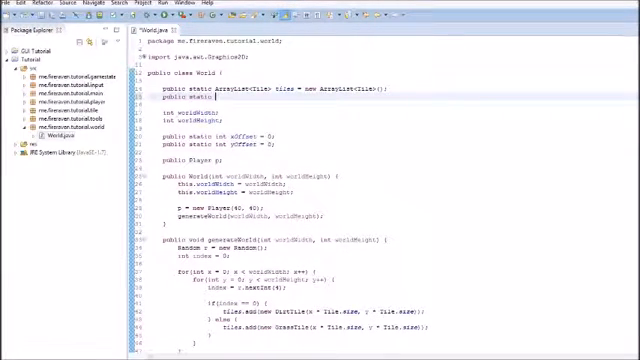
text(Rect)
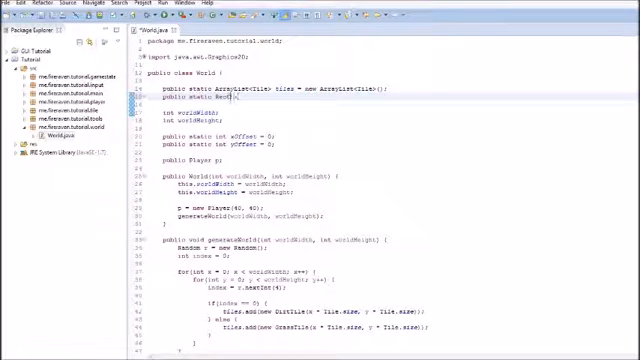
text(angle tile)
text(;)
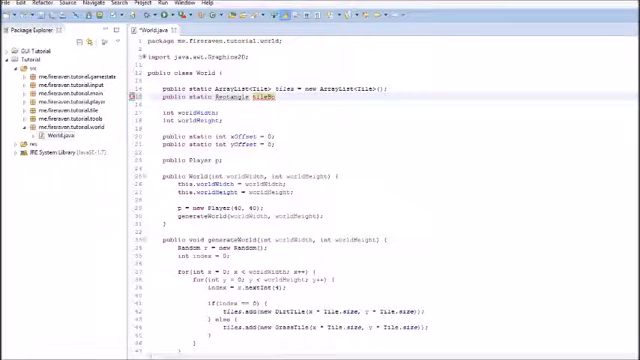
text(s;)
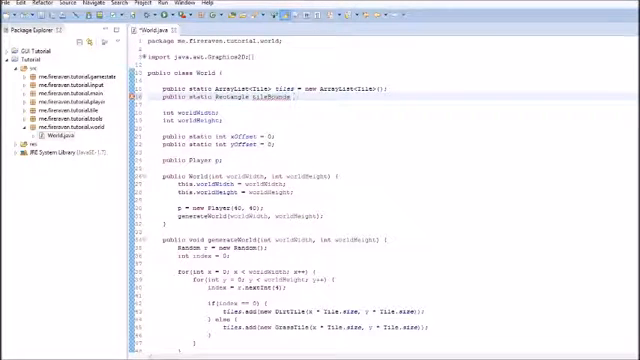
text( = new )
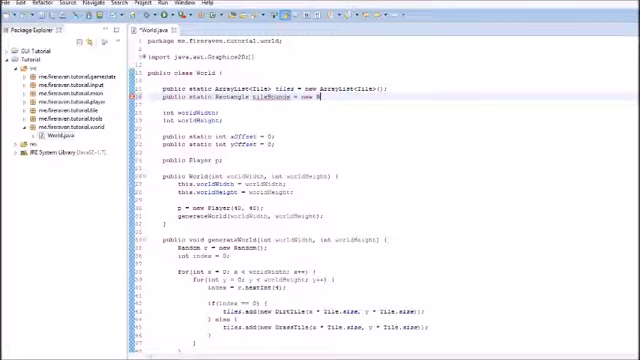
text(R)
key(Return)
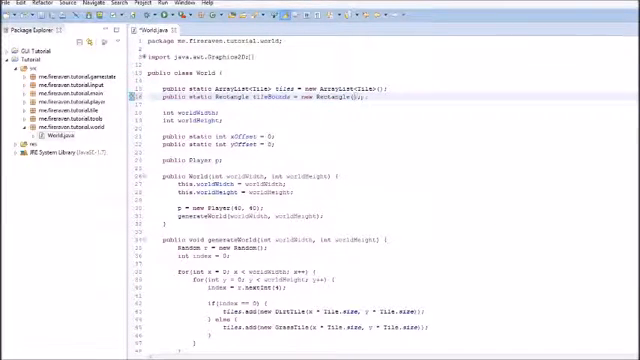
text(0, 0, Main)
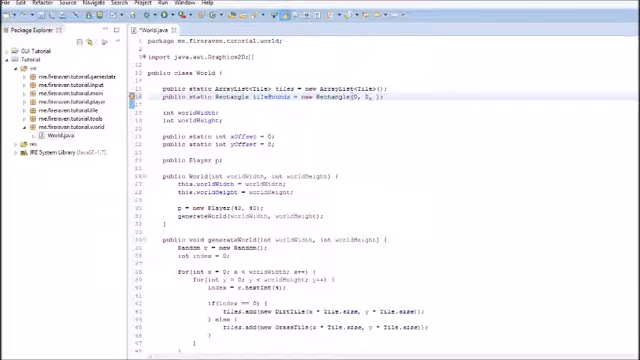
text(.)
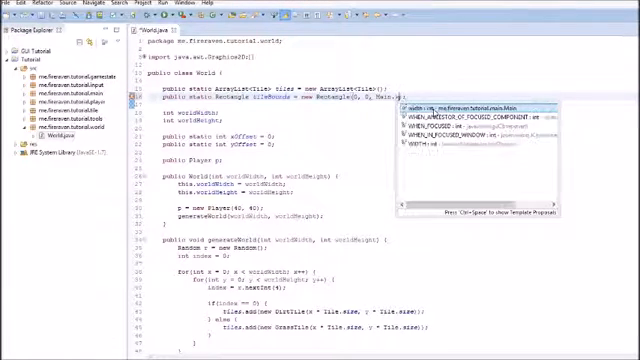
text(width, )
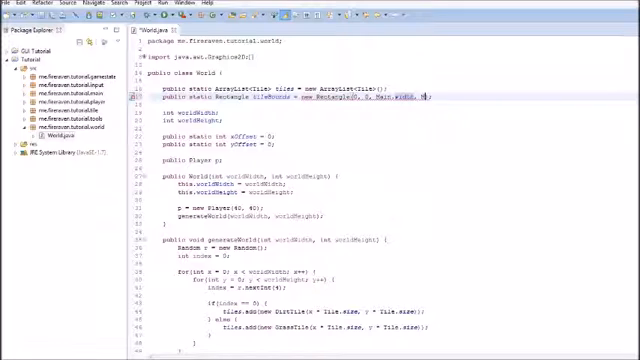
text(Main.hei)
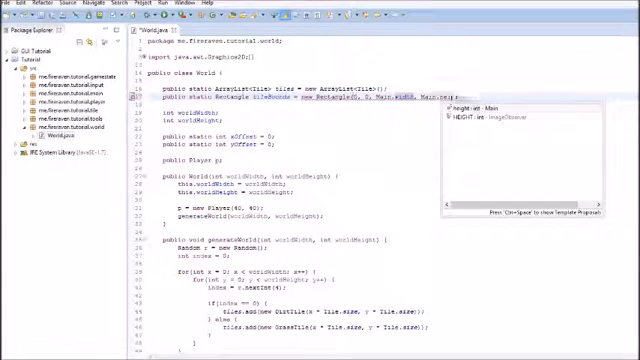
key(Return)
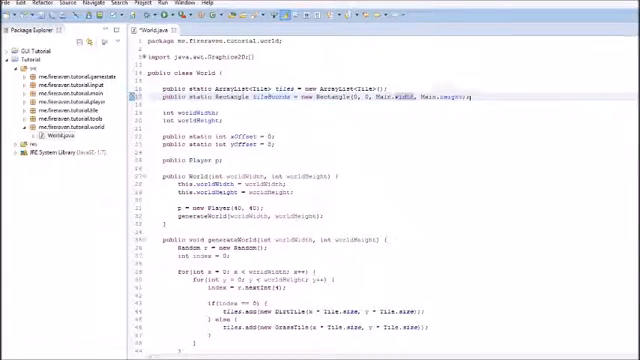
scroll(380, 200, down, 3)
scroll(380, 200, down, 5)
scroll(380, 200, up, 6)
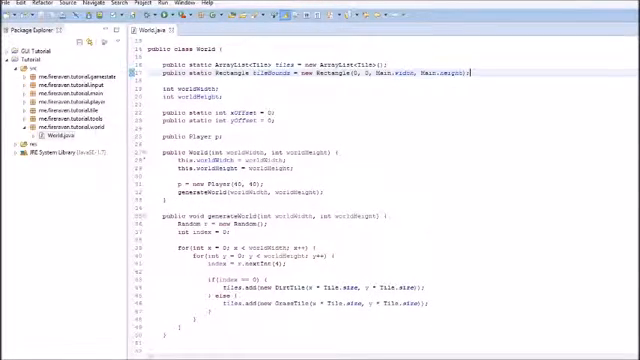
click(25, 110)
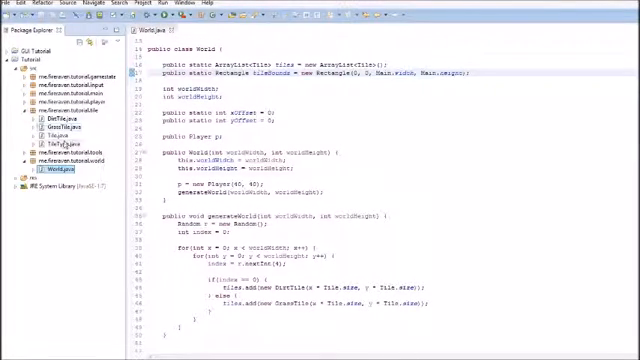
Add 'public boolean isAlive;' in Tile.java beneath the isSolid field
double_click(55, 135)
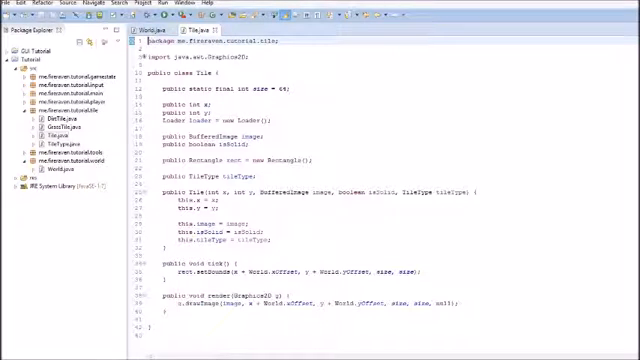
click(250, 144)
key(Return)
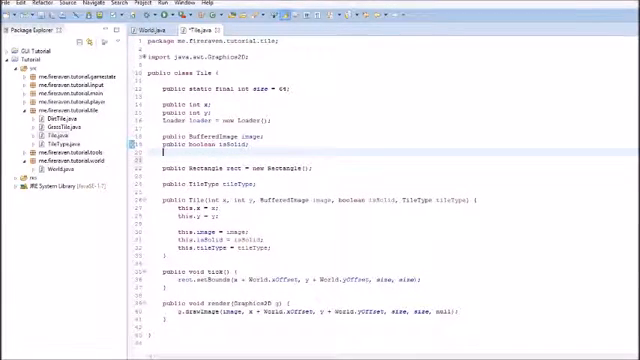
text(pu)
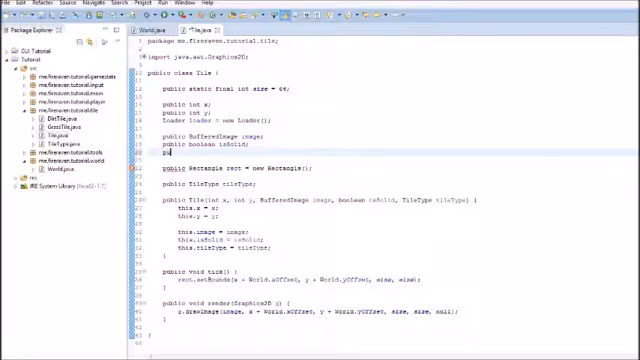
text(blic boolean )
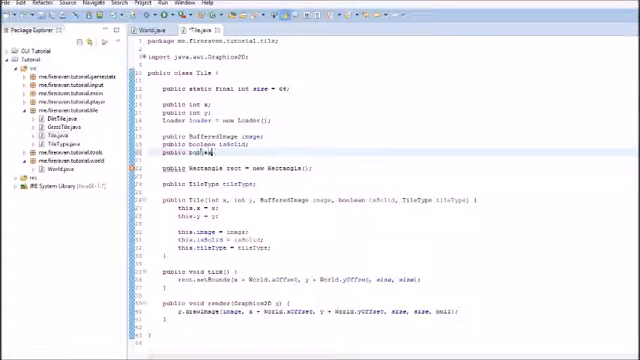
text(isAlive;)
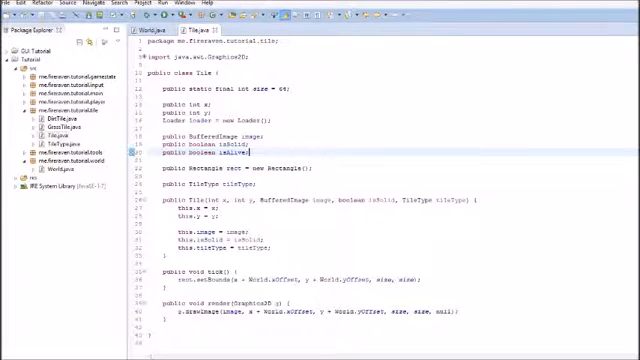
After rect.setBounds in tick(), add the condition if(rect.intersects(World.tileBounds))
click(232, 272)
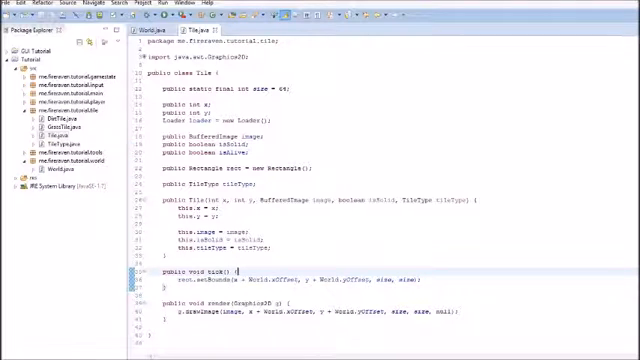
key(Return)
text(if()
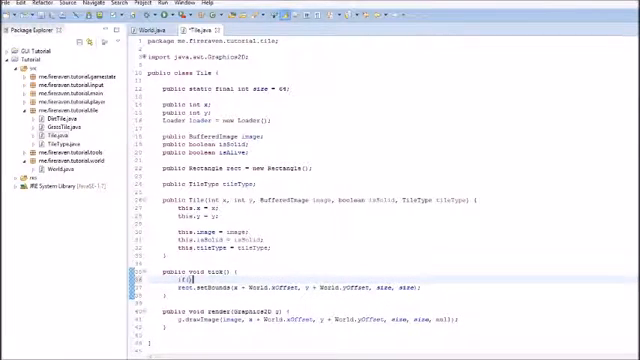
text())
text(rec)
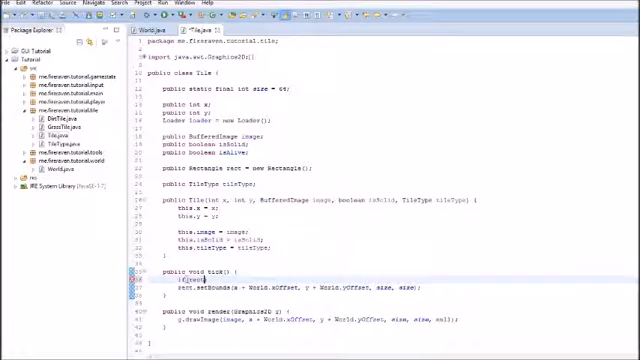
text(t)
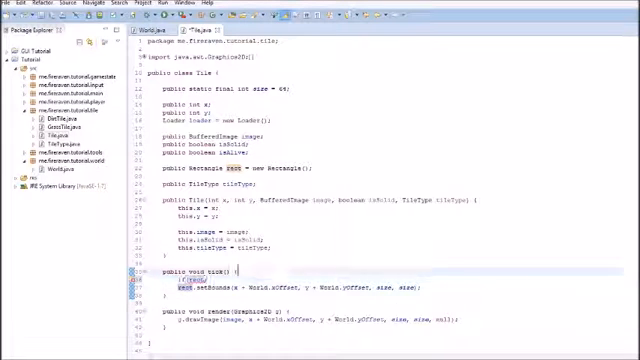
key(ctrl+d)
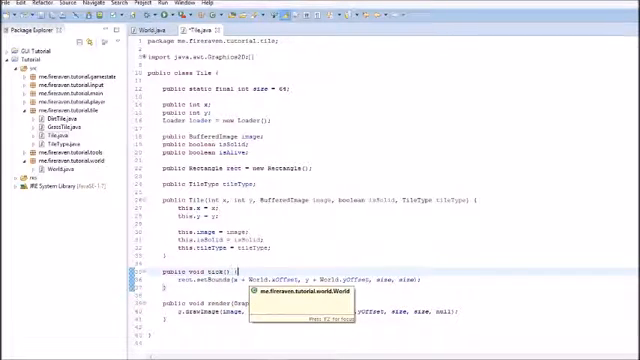
click(423, 279)
key(Return)
text(if(rect)
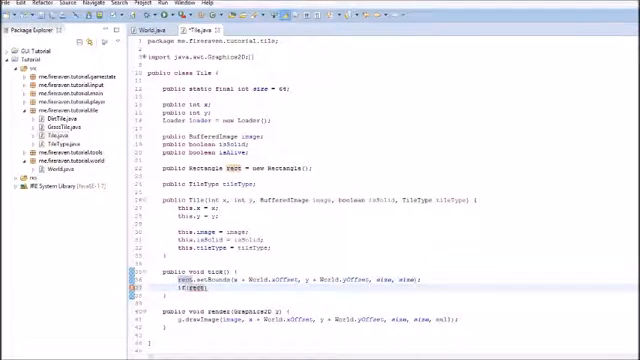
text(.)
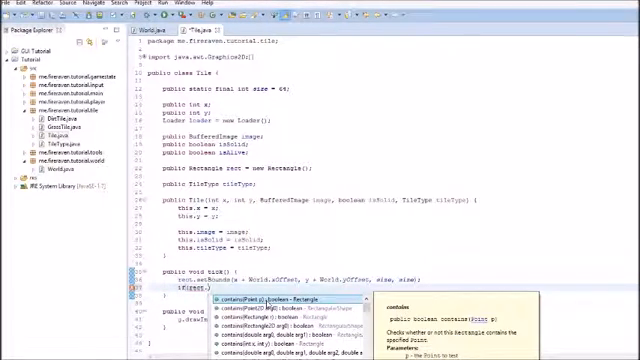
text(i)
key(Return)
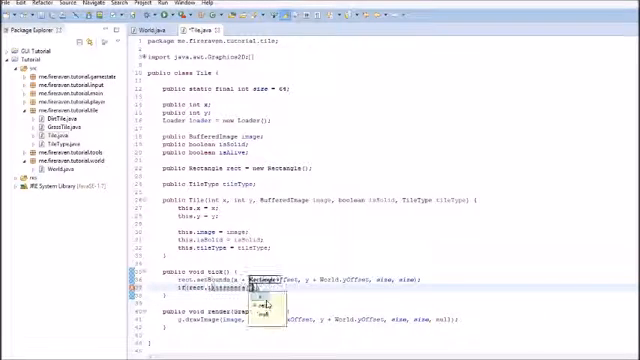
text(World.)
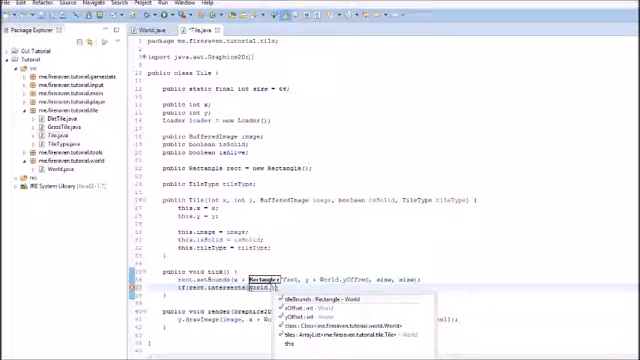
key(Return)
key(End)
text({)
Fill the branches so isAlive = true when intersecting, else isAlive = false
key(Return)
text(isAlive = true)
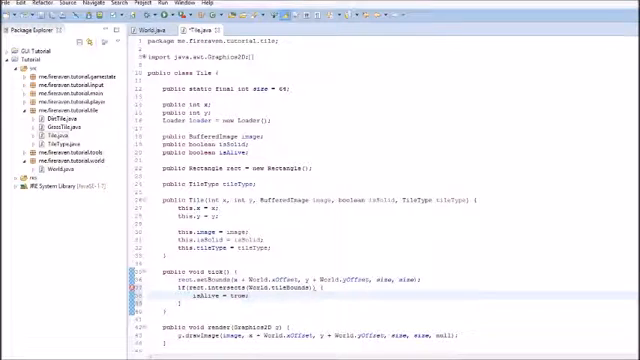
text(;)
key(Down)
key(End)
text(else)
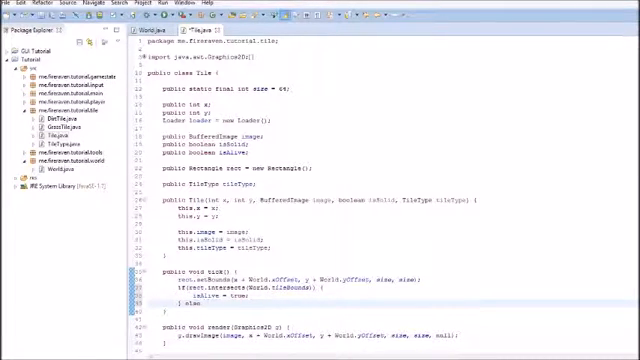
text( {)
key(Return)
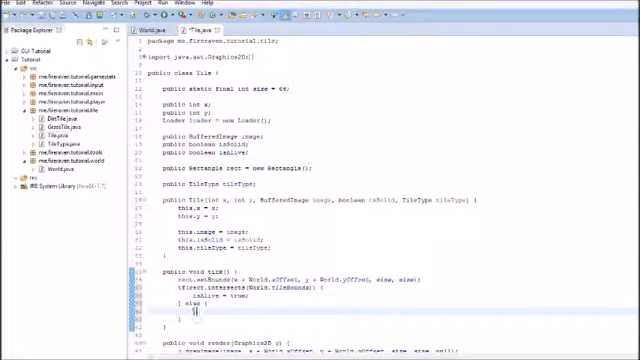
text(isAlive)
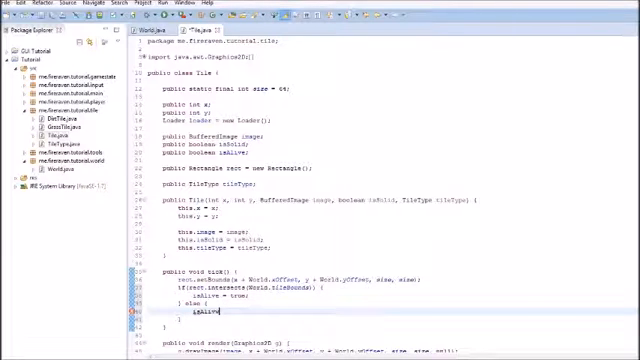
text( = fa)
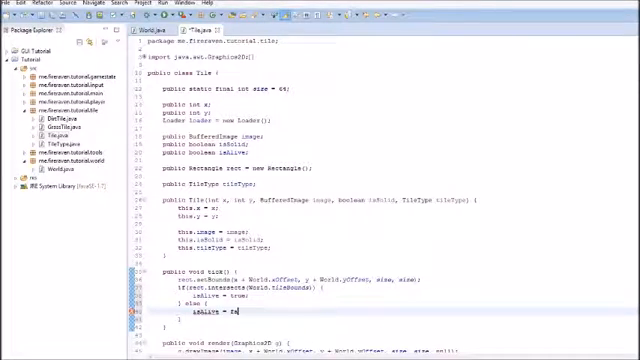
text(lse;)
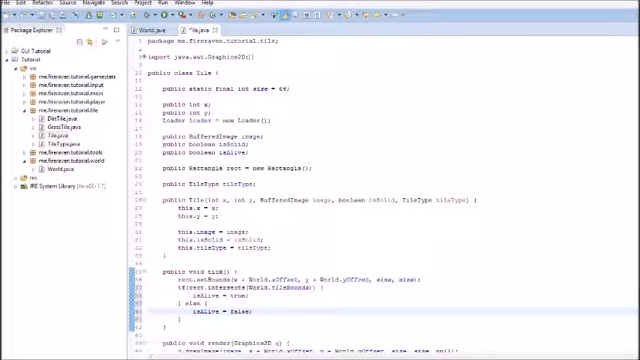
scroll(380, 200, down, 2)
Wrap render()'s g.drawImage call in if(isAlive) { ... } and indent it
click(292, 308)
key(Return)
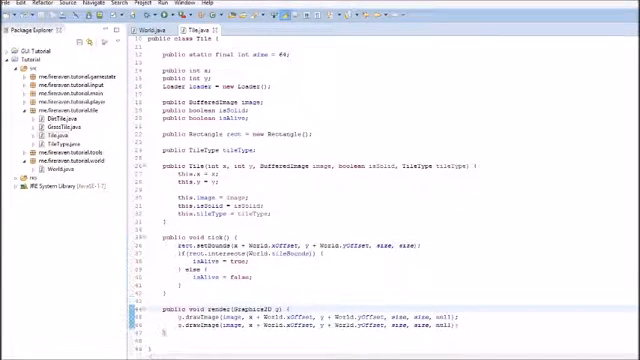
text(if()
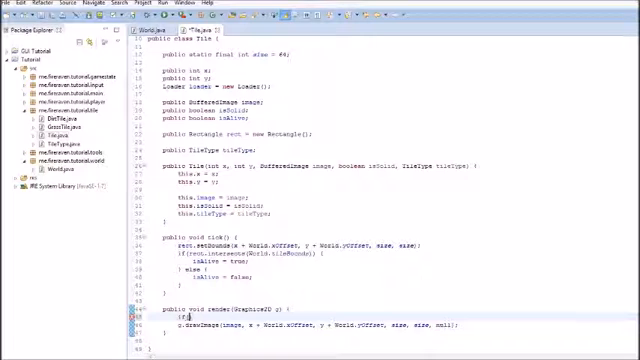
text(isAlive)
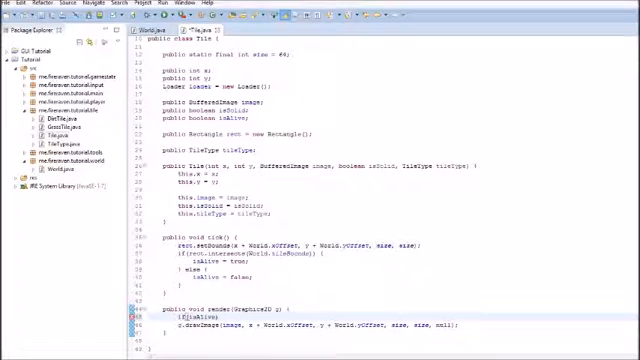
text() {)
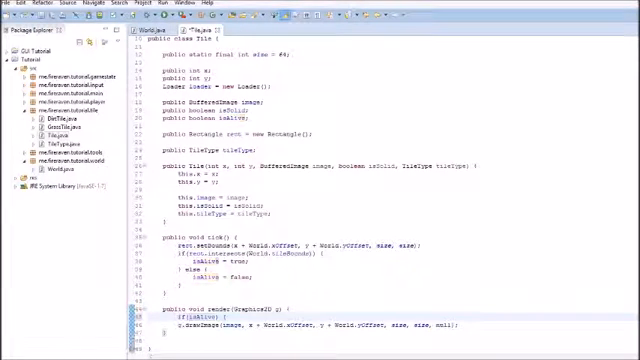
key(Down)
key(End)
key(Return)
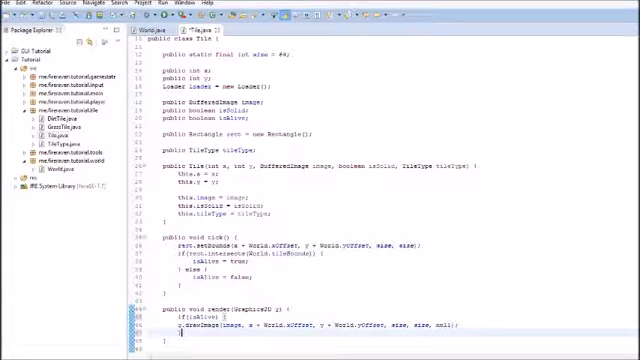
key(Up)
key(Home)
key(Tab)
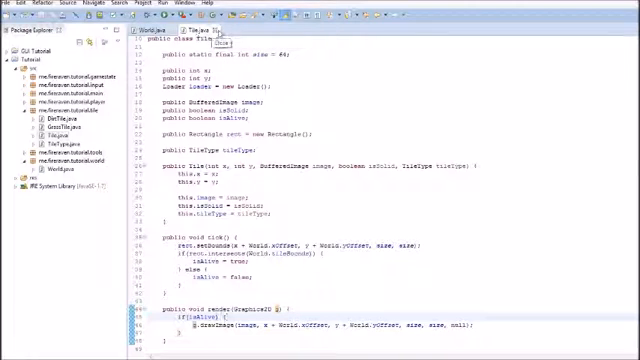
Close World.java and change PlayState's new World(10, 10) to new World(30, 30)
click(165, 30)
click(171, 30)
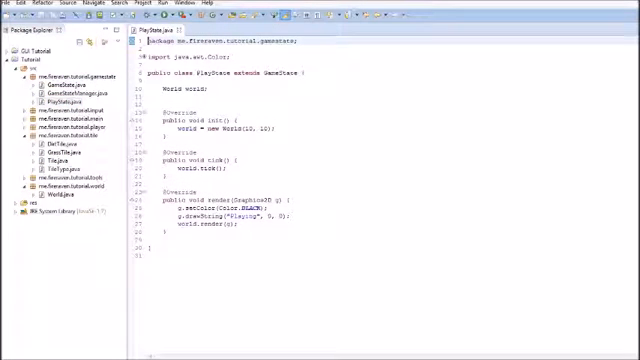
double_click(248, 128)
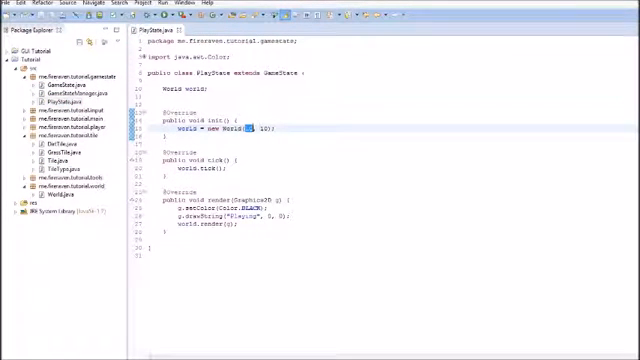
text(1)
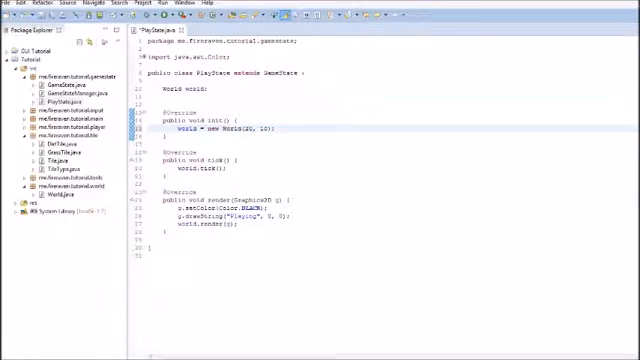
text(0)
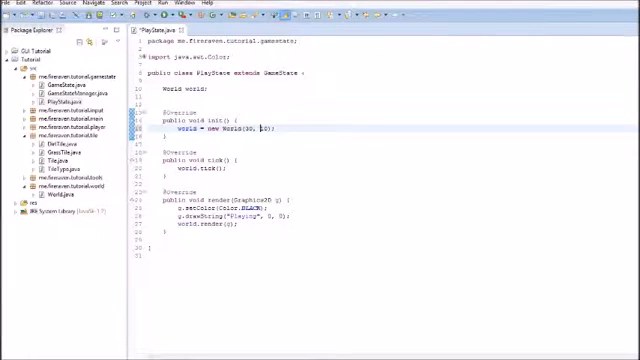
text(3)
double_click(264, 128)
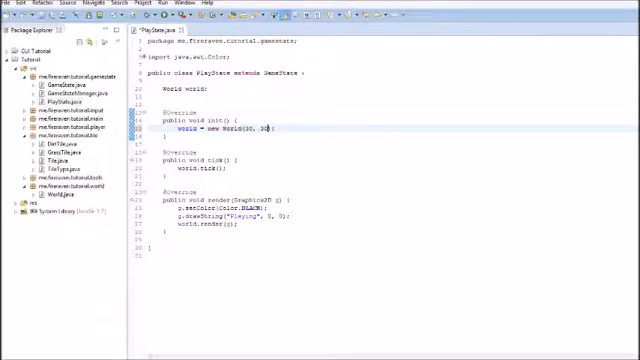
Run the game and move its window over the editor's centre
click(164, 14)
drag(165, 13, 360, 80)
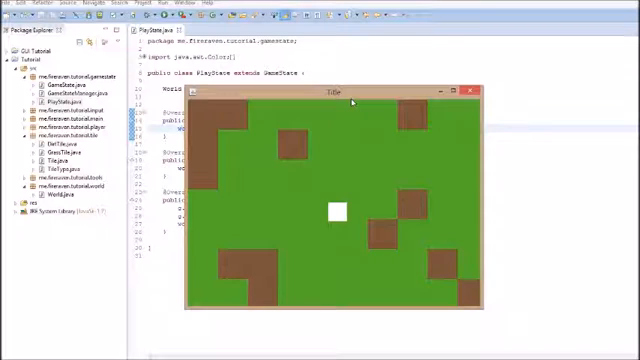
Move the player up to the top edge, then right toward the right world edge
key(Up)
key(Up)
key(Up)
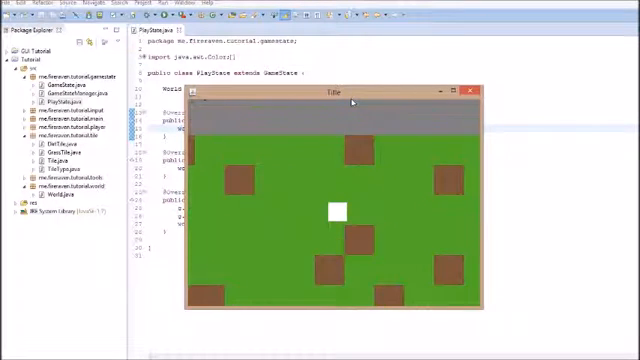
key(Up)
key(Up)
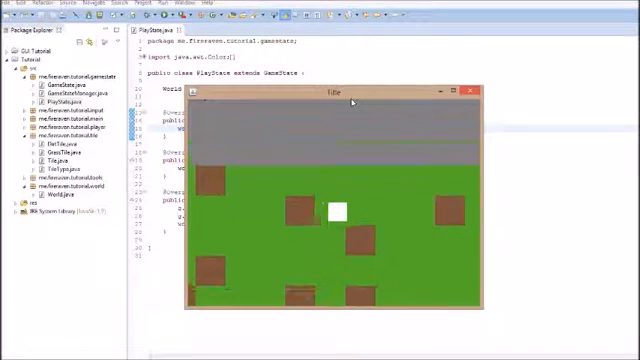
key(Up)
key(Left)
key(Down)
key(Up)
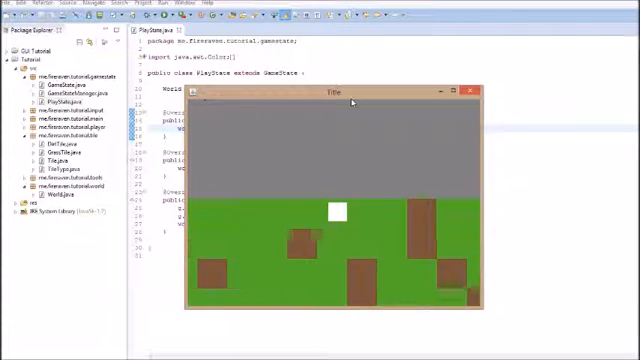
key(Right)
key(Down)
key(Down)
key(Down)
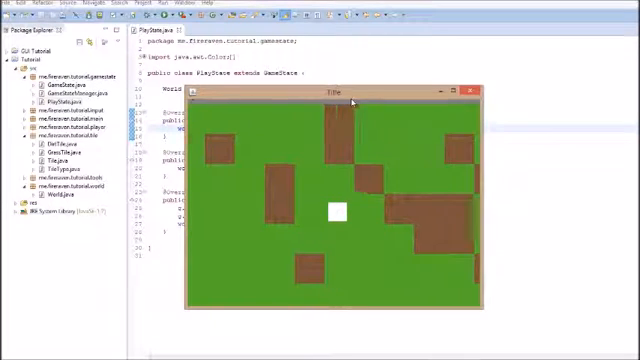
key(Down)
key(Down)
key(Right)
key(Right)
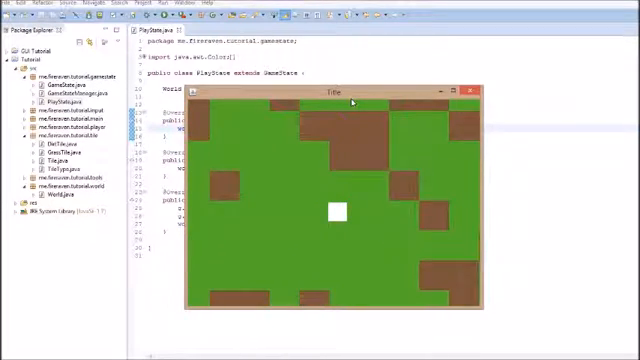
key(Right)
key(Right)
key(Right)
key(Right)
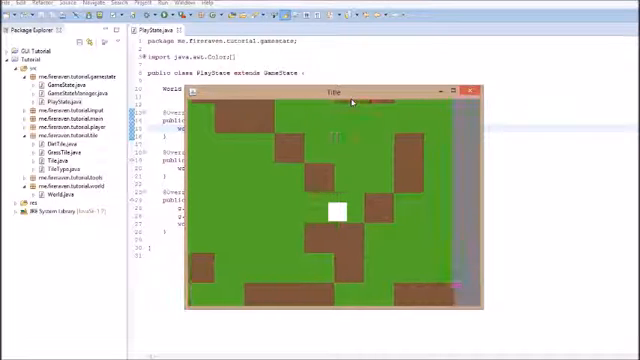
key(Right)
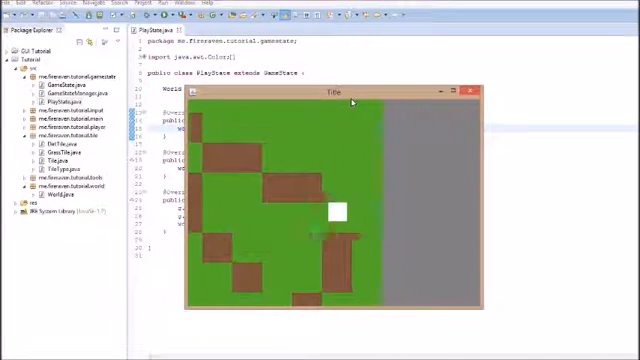
key(Right)
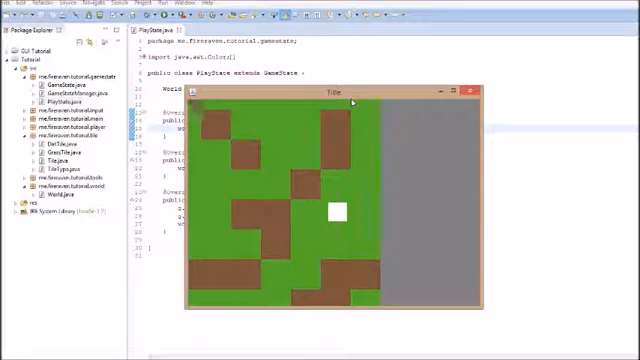
Roam the enlarged 30 by 30 world with the arrow keys, reaching the grey space past its edges
key(Down)
key(Left)
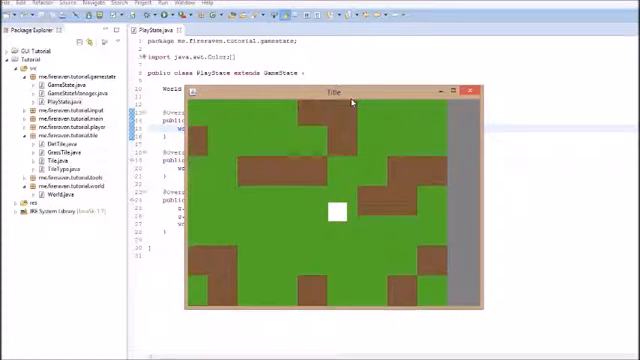
key(Left)
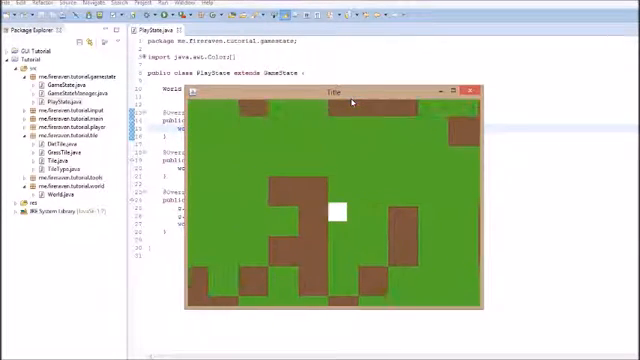
key(Up)
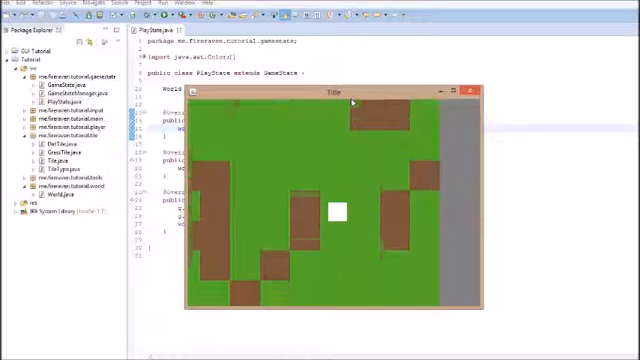
key(Up)
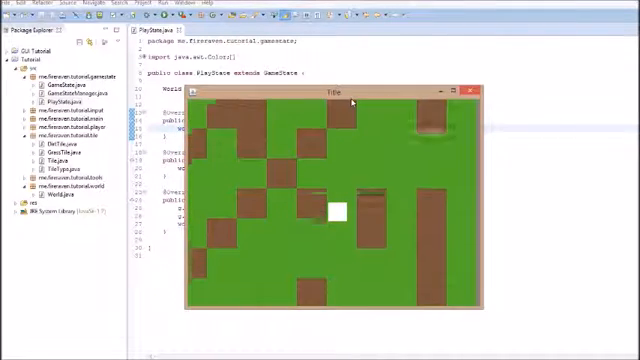
key(Up)
key(Up)
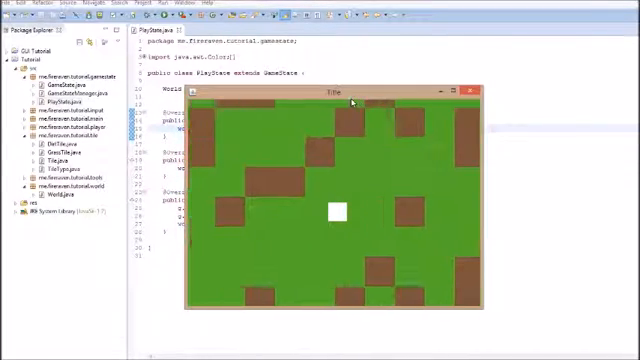
key(Up)
key(Up)
key(Left)
key(Left)
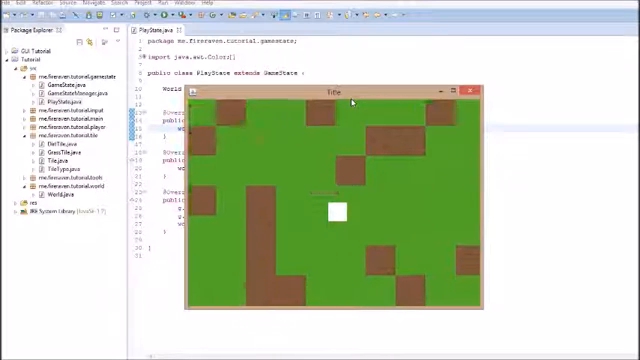
key(Left)
key(Left)
key(Down)
key(Down)
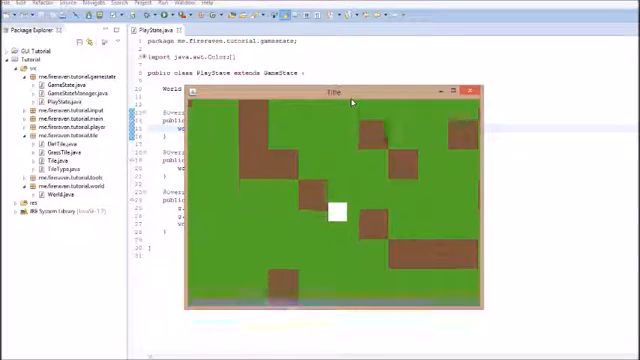
key(Down)
key(Down)
key(Down)
key(Down)
key(Down)
key(Down)
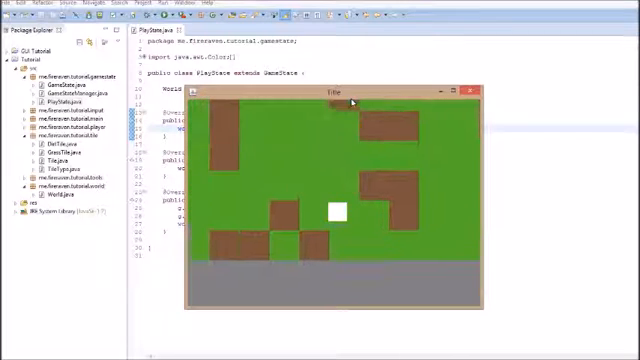
key(Right)
key(Right)
key(Right)
key(Right)
key(Right)
key(Right)
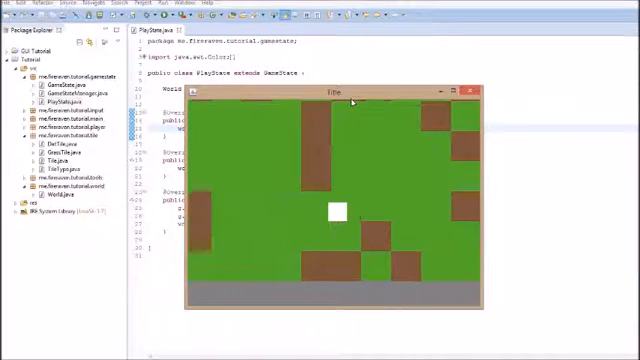
key(Down)
key(Down)
key(Left)
key(Left)
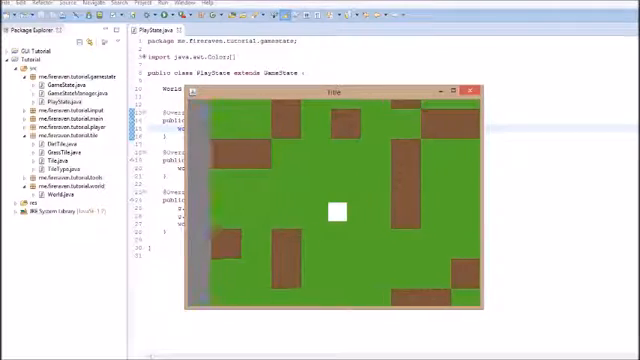